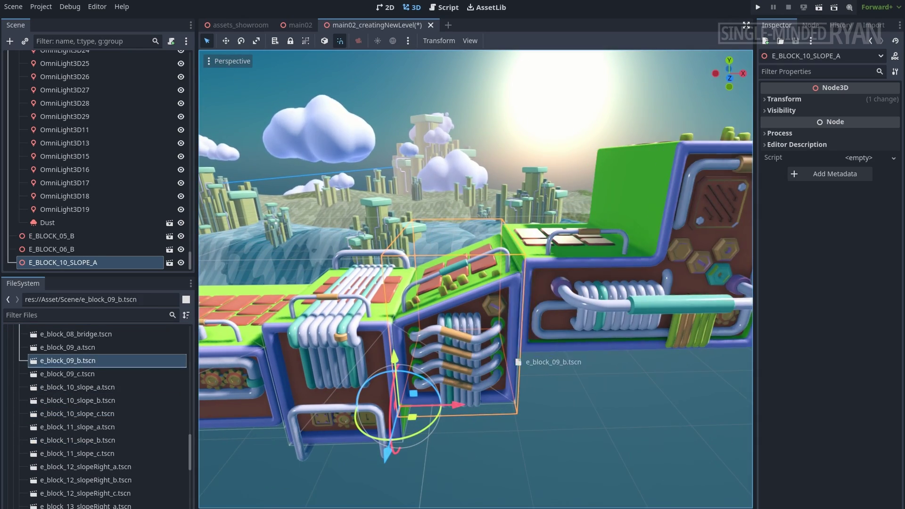
# Place E_BLOCK_09_B and the slopeRight_b block at the row's end, then add an item box on top.
pyautogui.moveTo(517, 362); pyautogui.dragTo(520, 363)
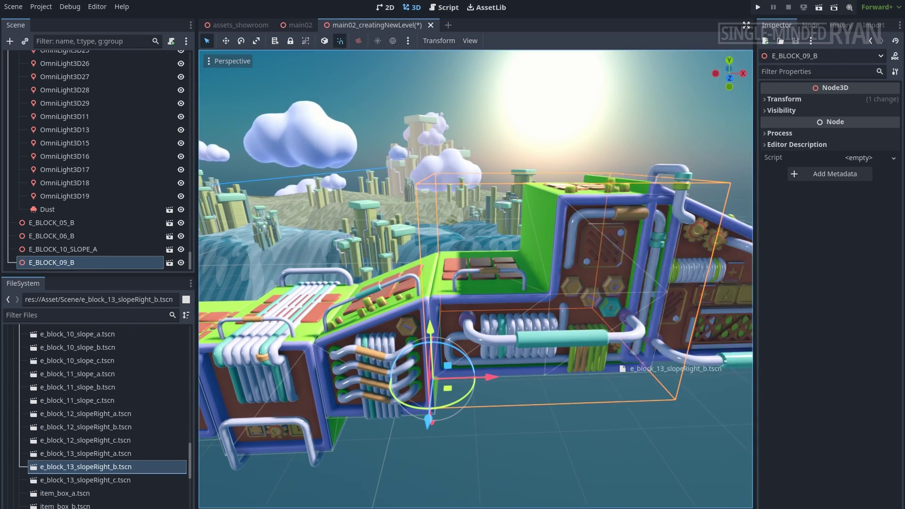
pyautogui.moveTo(618, 368); pyautogui.dragTo(495, 368)
pyautogui.moveTo(476, 278); pyautogui.dragTo(462, 276, button='right')
pyautogui.moveTo(442, 245); pyautogui.dragTo(443, 246)
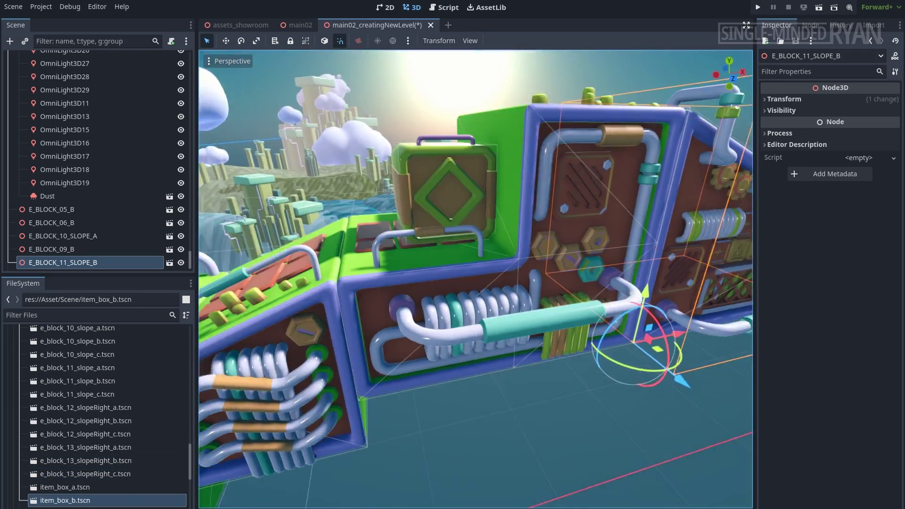
pyautogui.moveTo(443, 246); pyautogui.dragTo(434, 244, button='right')
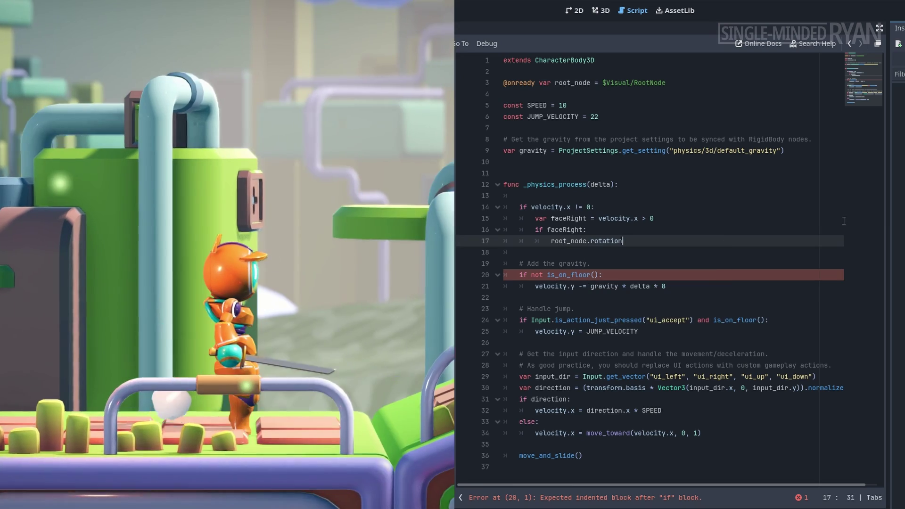
# Set root_node.rotation to Vector3(0,0,0) when facing right, else Vector3(0,PI,0).
pyautogui.write('= Vector3(0,0,0)')
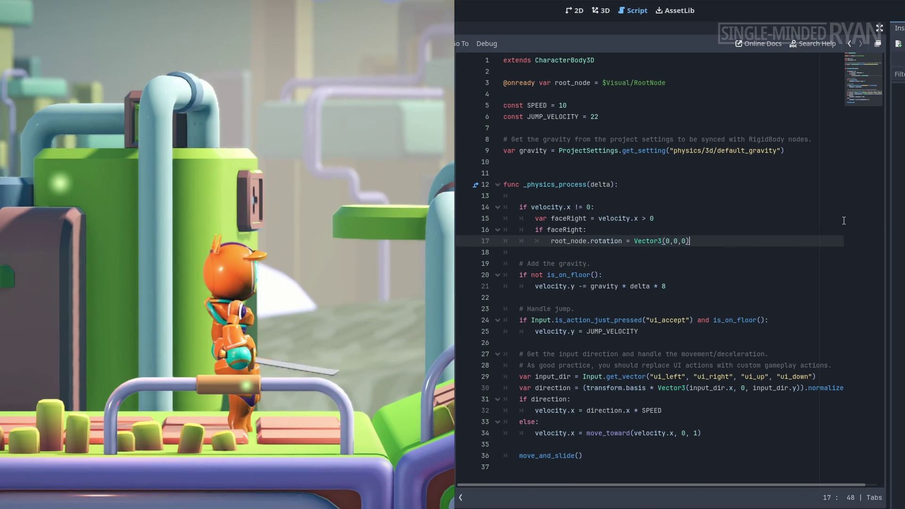
pyautogui.press('Return')
pyautogui.press('BackSpace')
pyautogui.write('else:')
pyautogui.press('Return')
pyautogui.write('root_node.rotation = ')
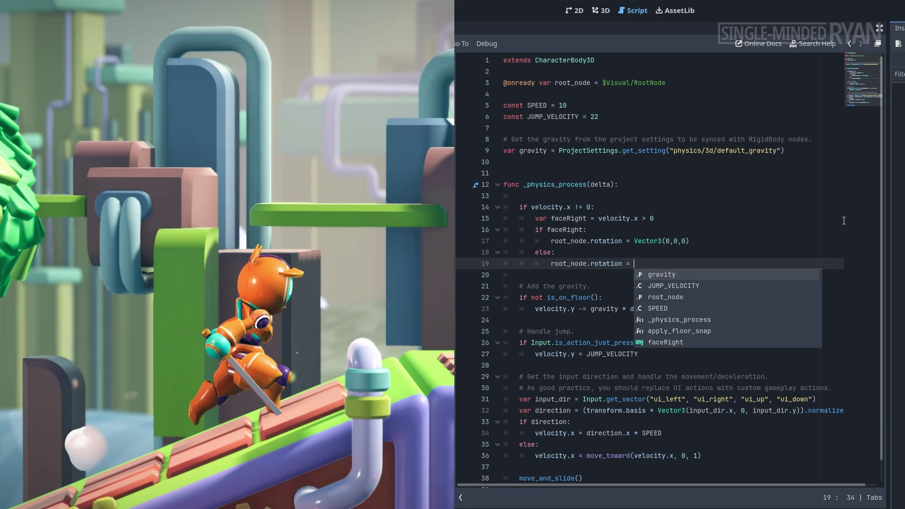
pyautogui.write('Vector3(0,PI,0')
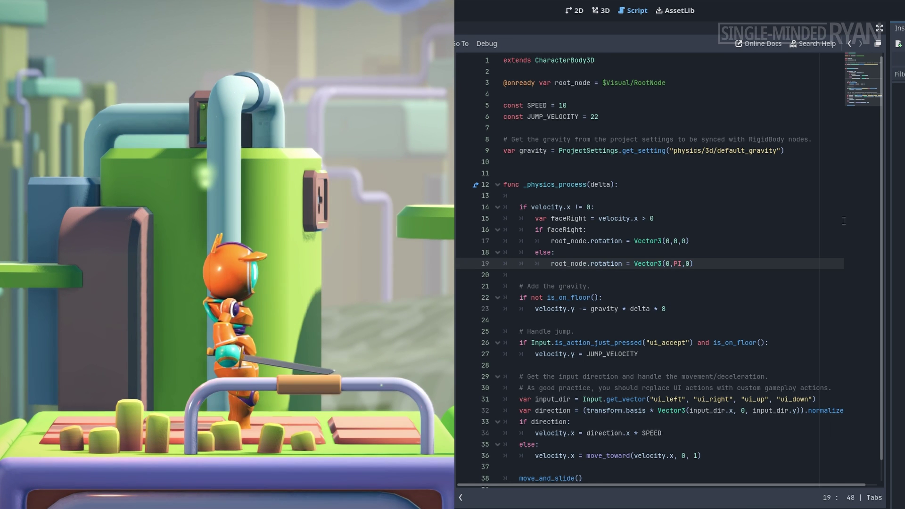
pyautogui.rightClick(512, 204)
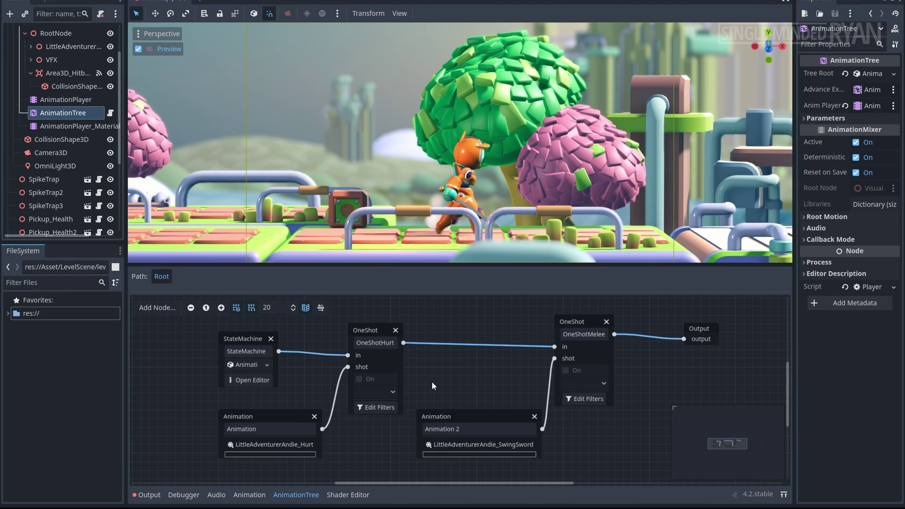
# Open the StateMachine's state graph and drill into the GroundMovement blend space.
pyautogui.click(258, 381)
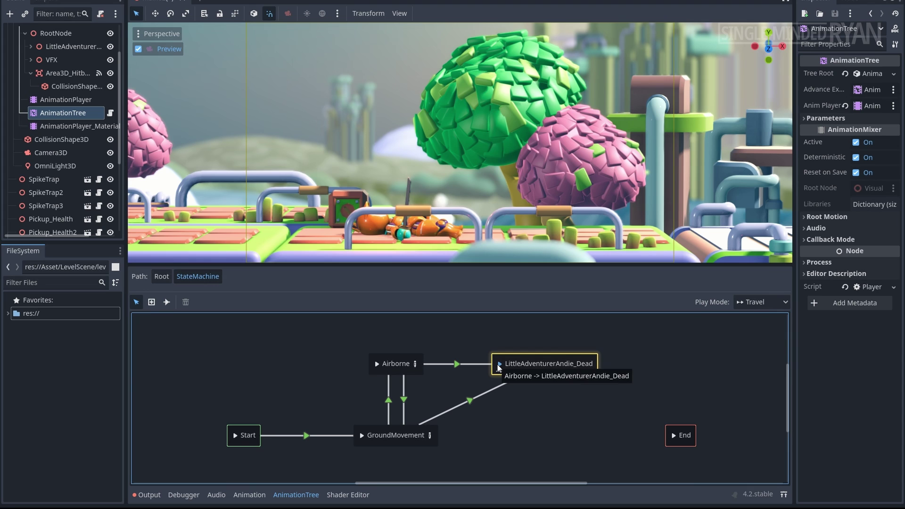
pyautogui.click(429, 436)
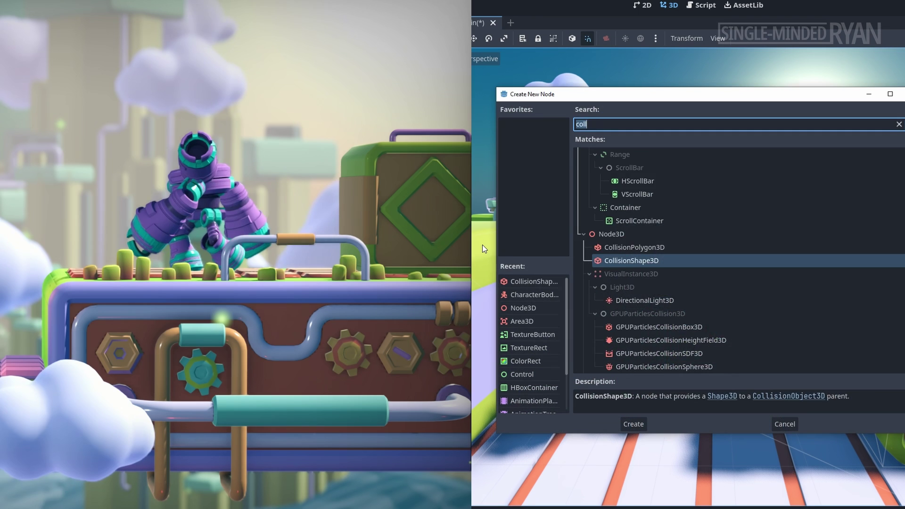
# Add a RayCast3D node to the enemy and set its y position to -0.4.
pyautogui.write('ray')
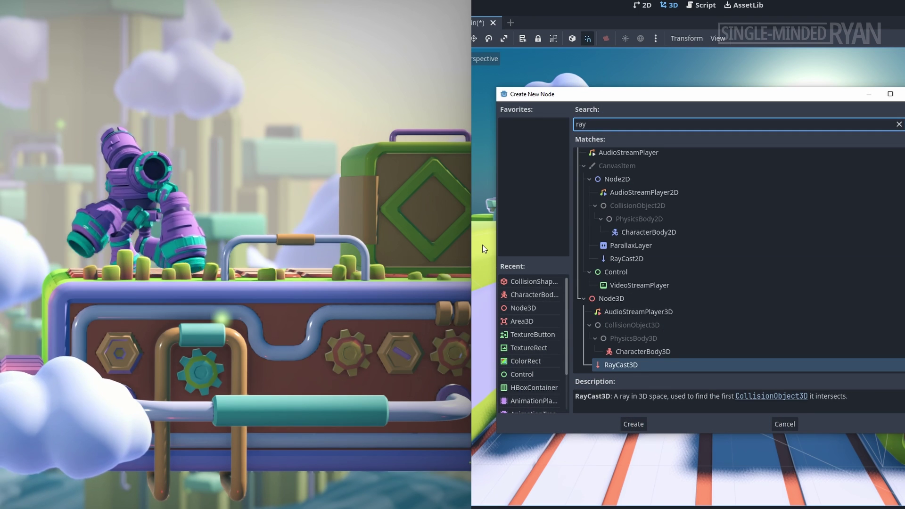
pyautogui.click(634, 424)
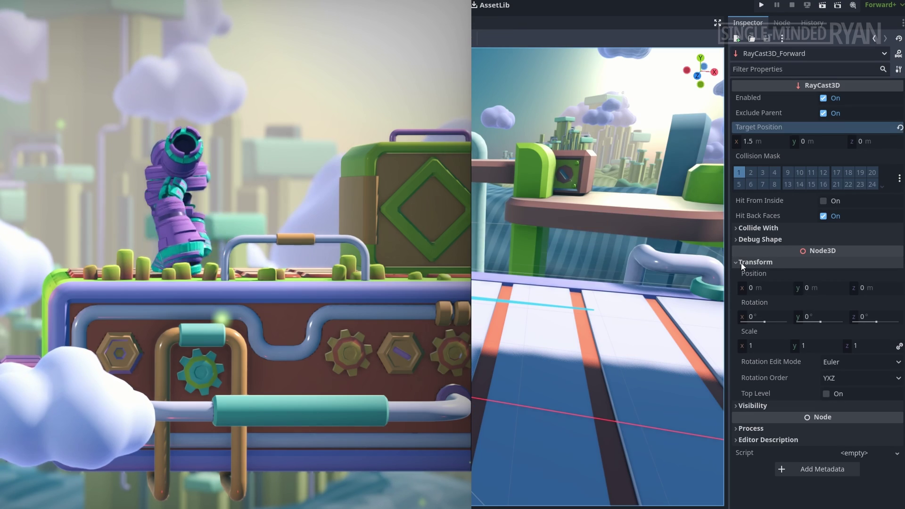
pyautogui.write('-0.4')
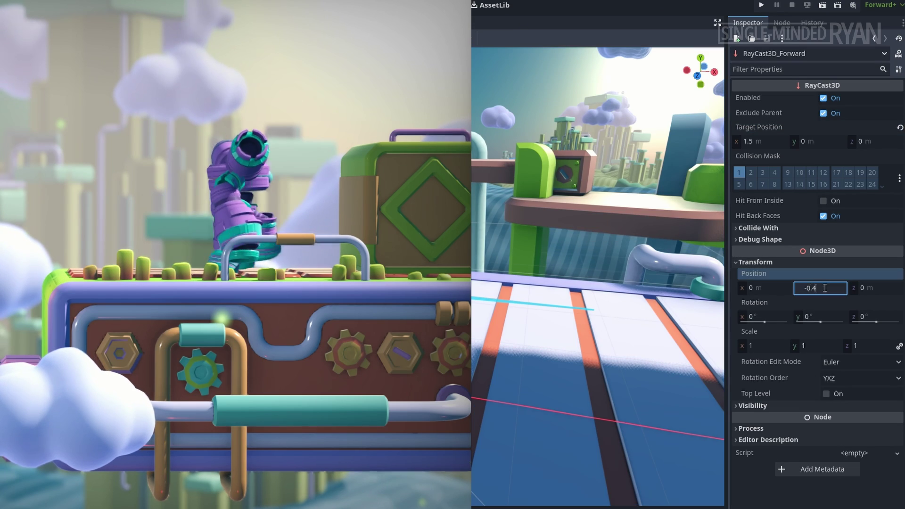
pyautogui.press('Return')
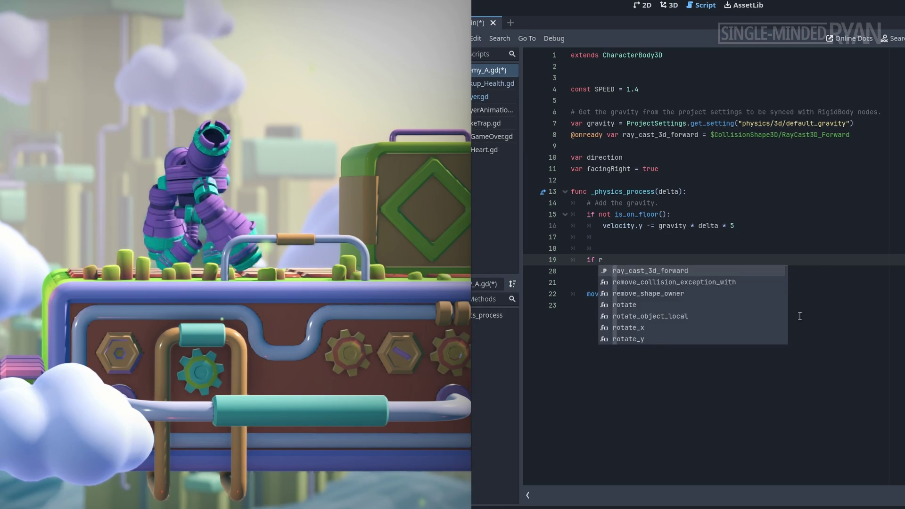
# Add an is_colliding() check on the forward raycast that toggles facingRight.
pyautogui.press('Escape')
pyautogui.write('is_colliding():')
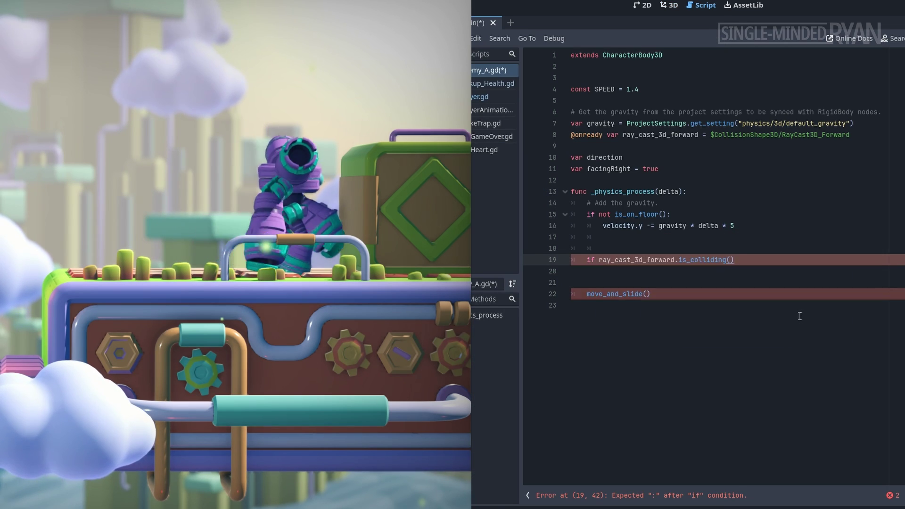
pyautogui.press('Return')
pyautogui.write('facingRight = !facingRight')
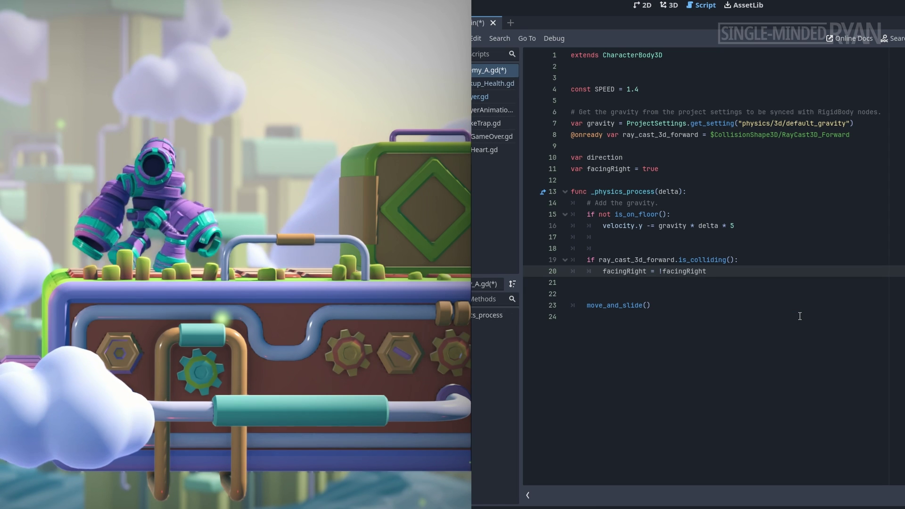
pyautogui.press('Return')
pyautogui.press('Return')
pyautogui.press('BackSpace')
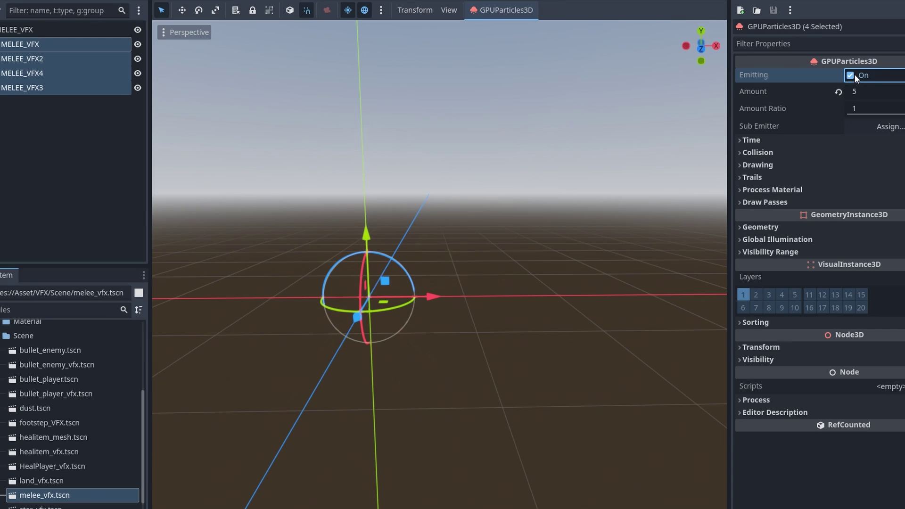
# Preview the melee particle bursts, move the footstep emitter, and play the PlayBladeVFX slash.
pyautogui.click(851, 75)
pyautogui.click(851, 75)
pyautogui.click(851, 75)
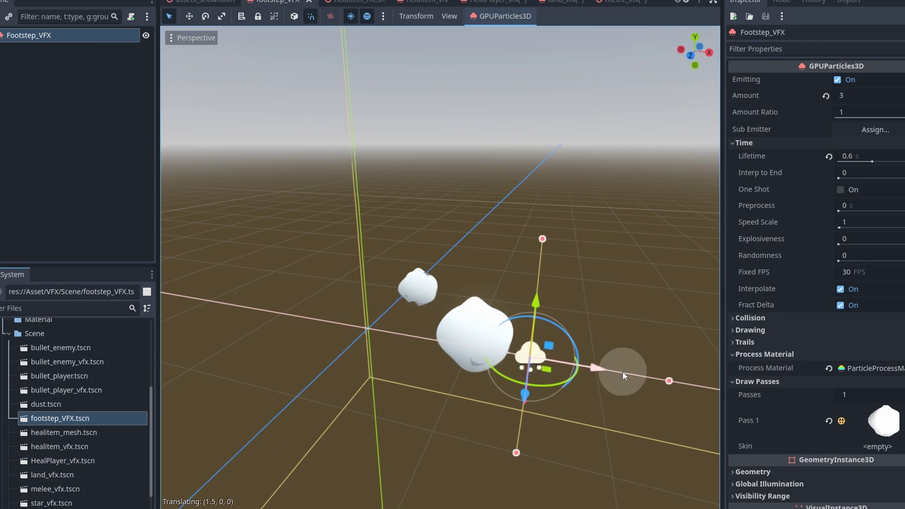
pyautogui.moveTo(622, 372)
pyautogui.mouseDown()
pyautogui.moveTo(495, 365)
pyautogui.moveTo(281, 303)
pyautogui.moveTo(615, 378)
pyautogui.mouseUp()
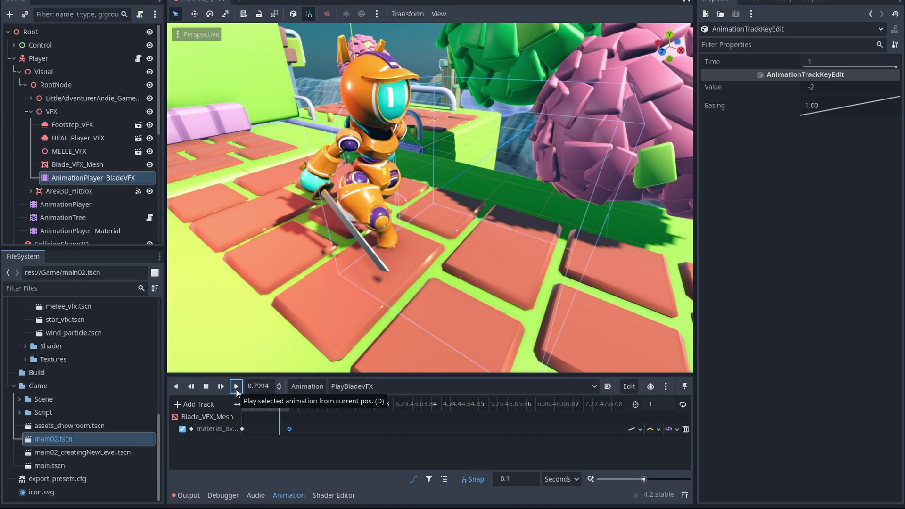
pyautogui.click(235, 386)
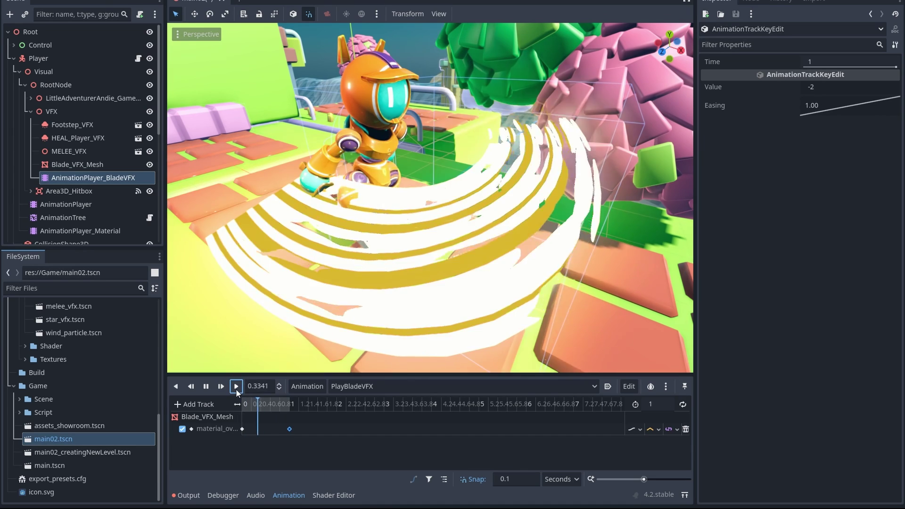
pyautogui.click(236, 387)
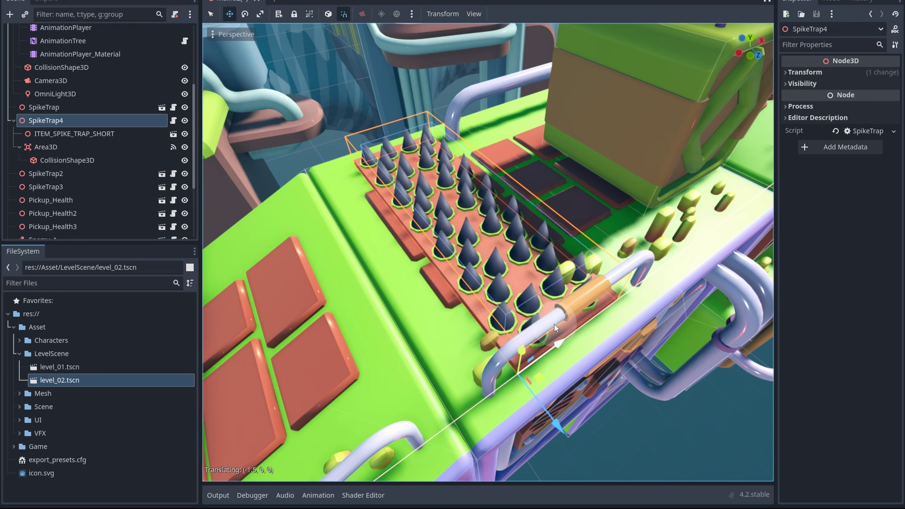
# Shorten the spike trap's collision box and make its Area3D detect physics layer 2.
pyautogui.click(104, 161)
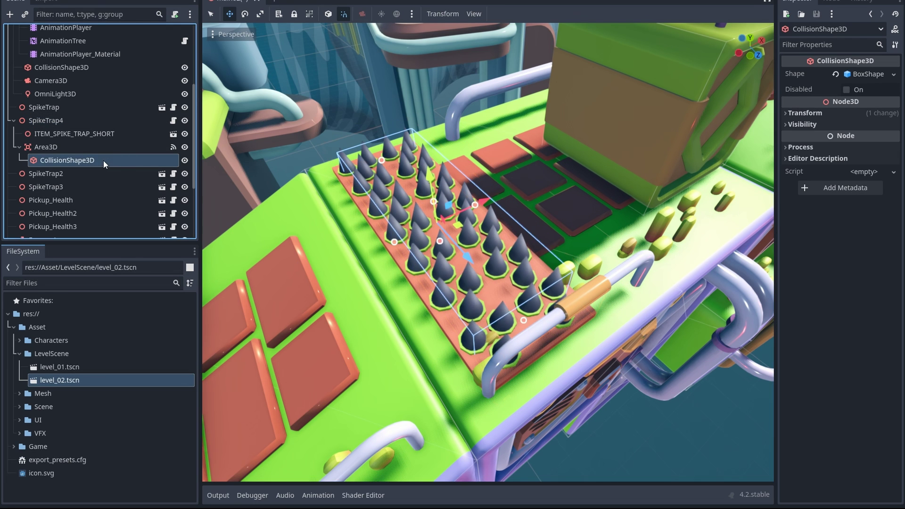
pyautogui.moveTo(524, 320)
pyautogui.mouseDown()
pyautogui.moveTo(445, 254)
pyautogui.moveTo(525, 335)
pyautogui.mouseUp()
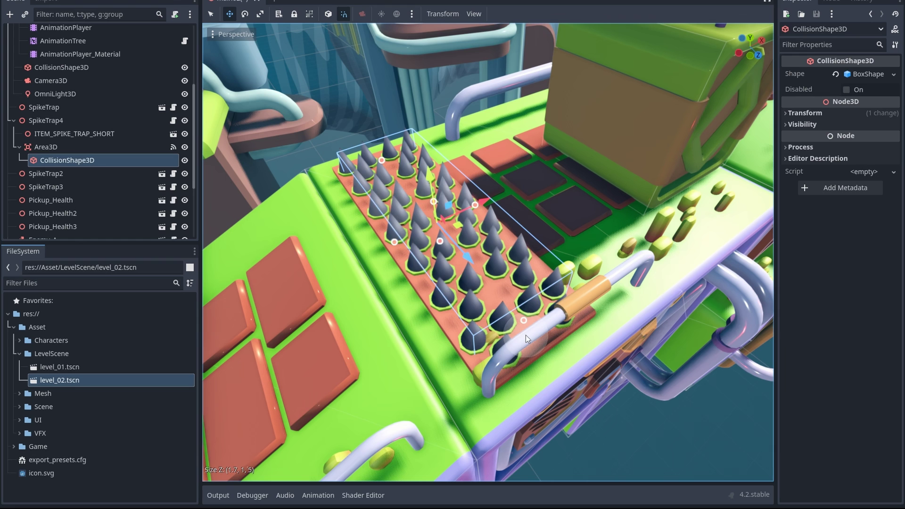
pyautogui.click(46, 147)
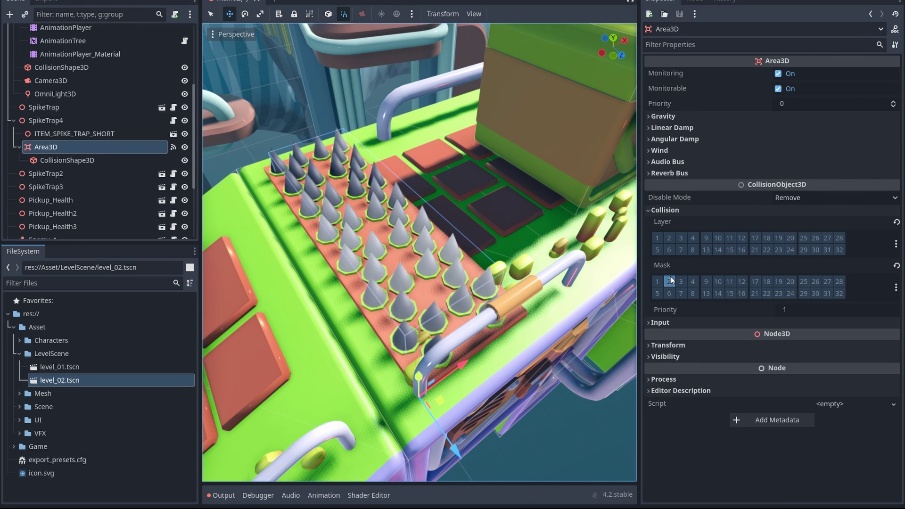
pyautogui.click(669, 281)
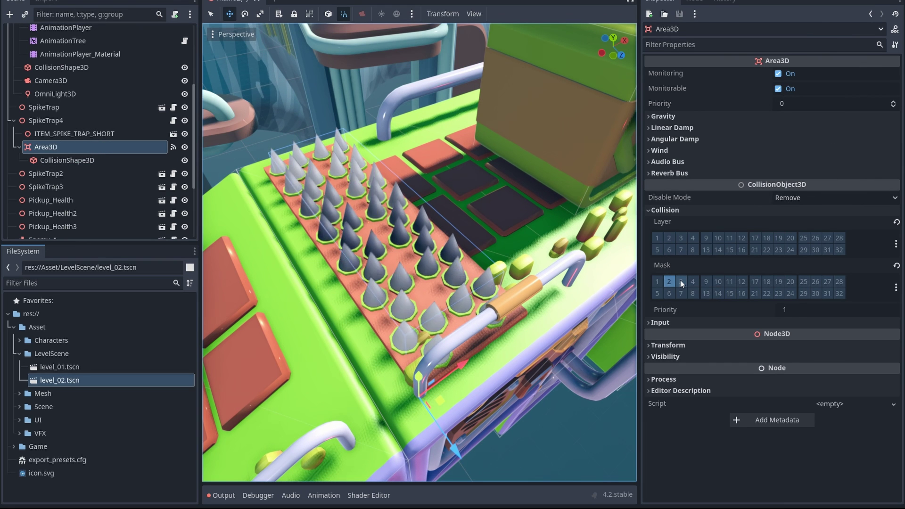
# Check the 3D physics layer names in Project Settings and move the health pickup left.
pyautogui.click(896, 287)
pyautogui.click(863, 300)
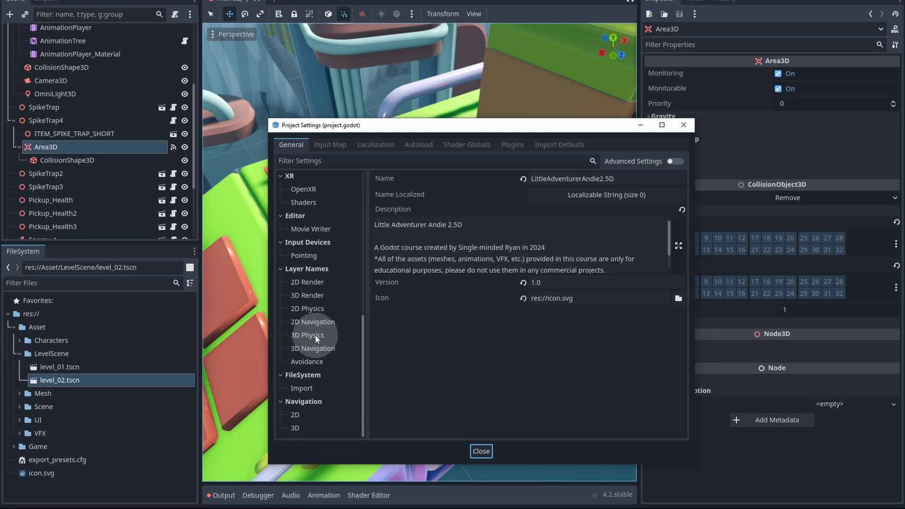
pyautogui.click(316, 335)
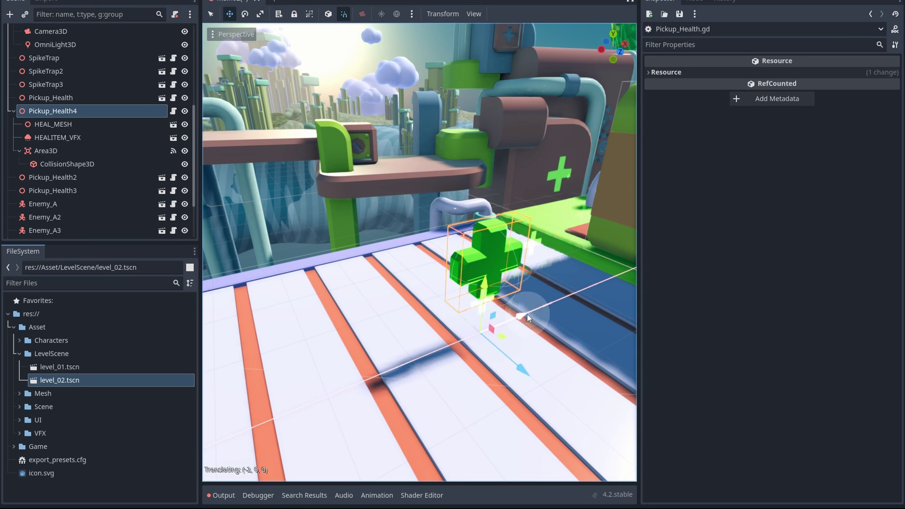
pyautogui.moveTo(527, 314); pyautogui.dragTo(471, 338)
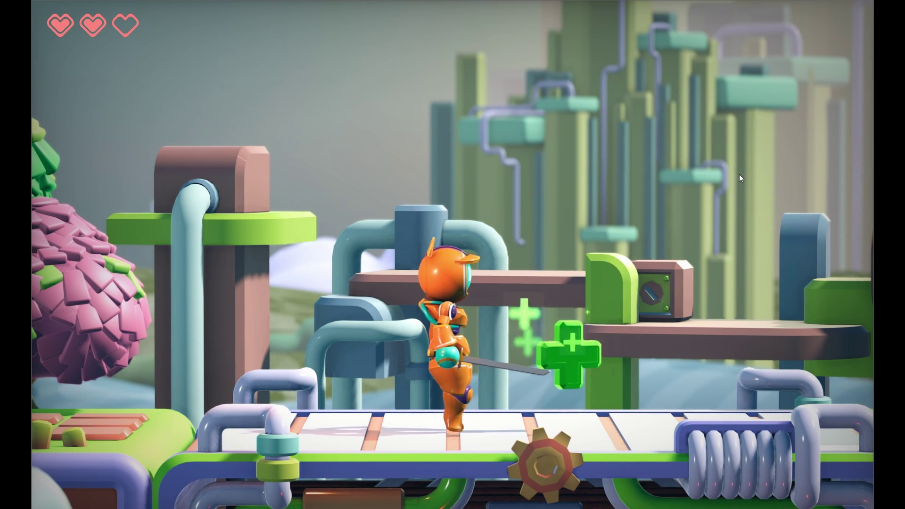
# Run through the health pickup, slide the Door left along X, and restart after Game Over.
pyautogui.press('Right')
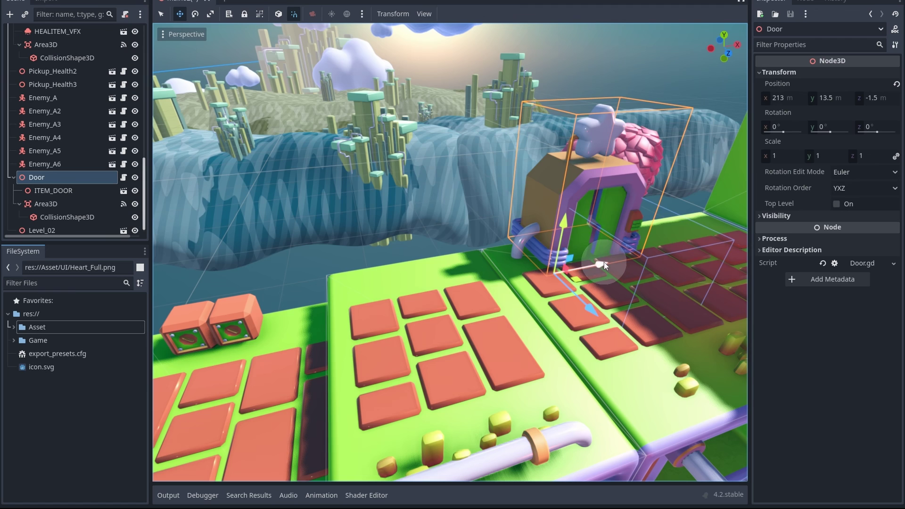
pyautogui.moveTo(604, 262); pyautogui.dragTo(473, 288)
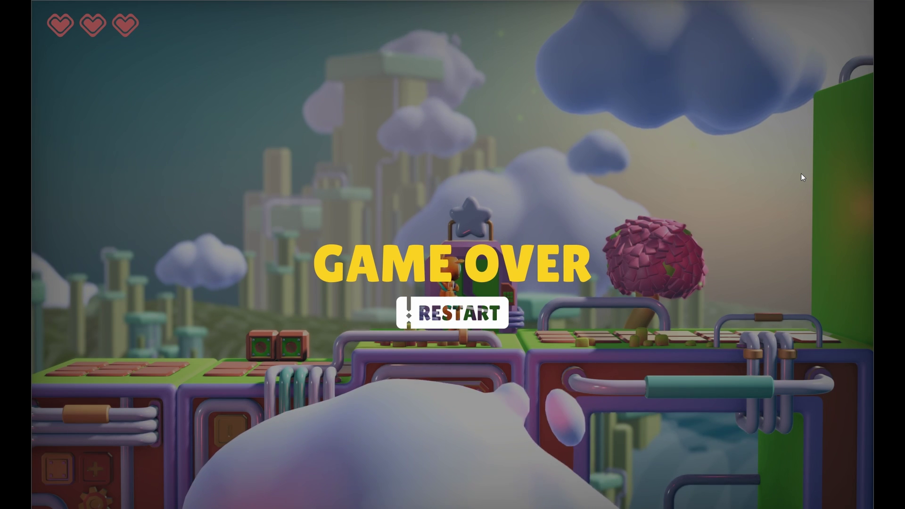
pyautogui.click(465, 316)
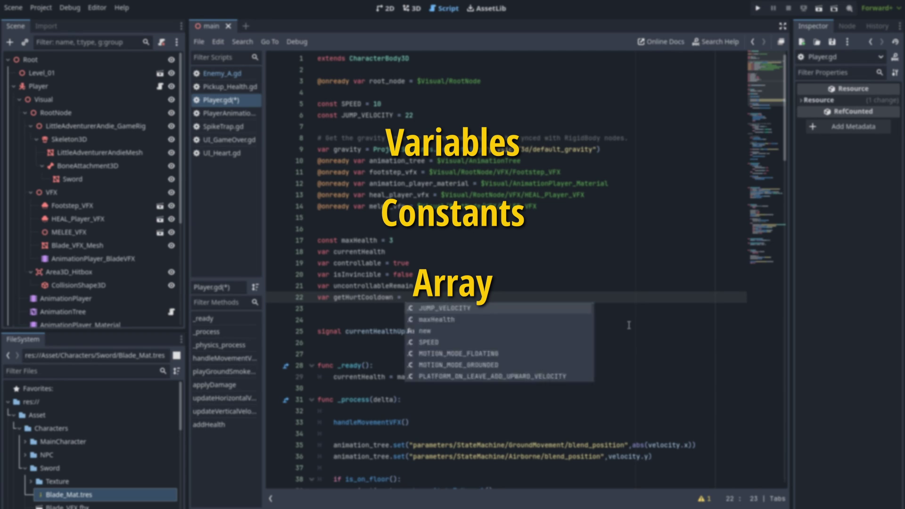
# In applyDamage, add 'uncontrollableRemain += getHurtCooldown' after the controllable line.
pyautogui.click(235, 389)
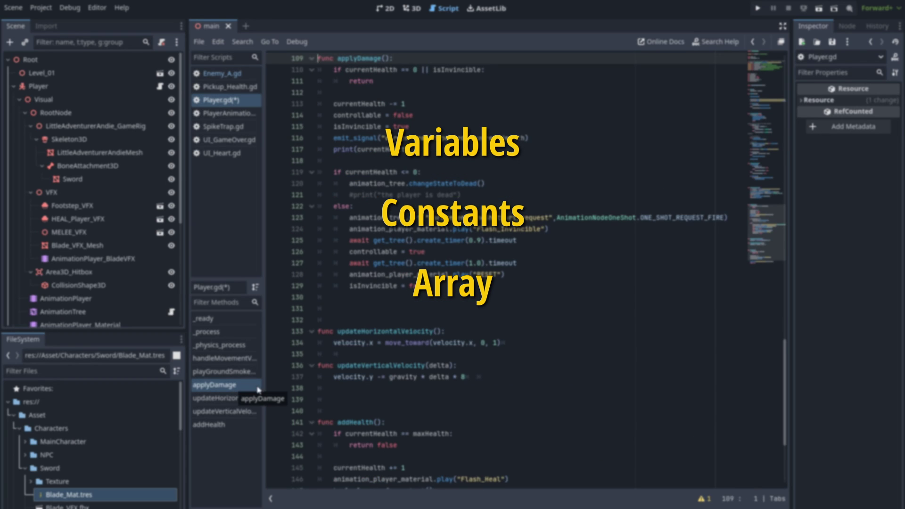
pyautogui.click(414, 115)
pyautogui.press('Return')
pyautogui.write('uncontrollableRemain += getHurtCooldown')
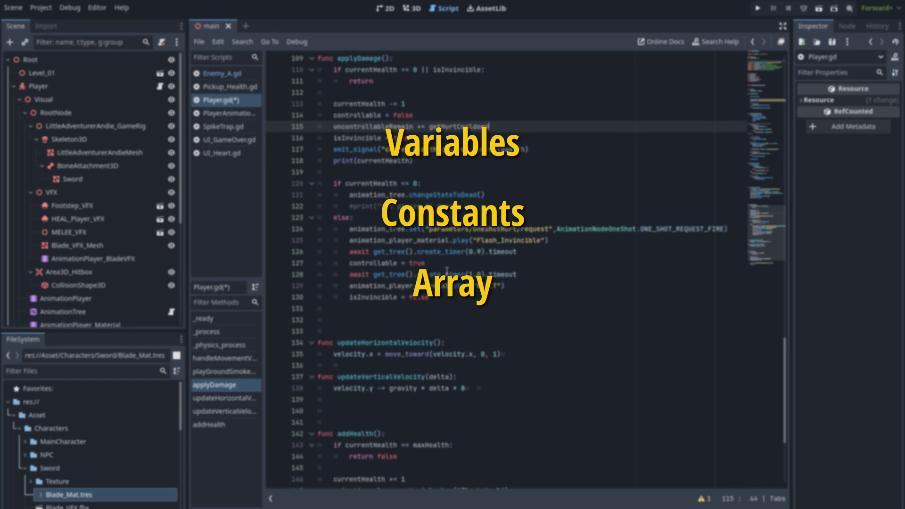
# Delete the short wait and control re-enable lines, and change the 1.0 timer to 2.0.
pyautogui.moveTo(273, 275); pyautogui.dragTo(272, 253)
pyautogui.press('BackSpace')
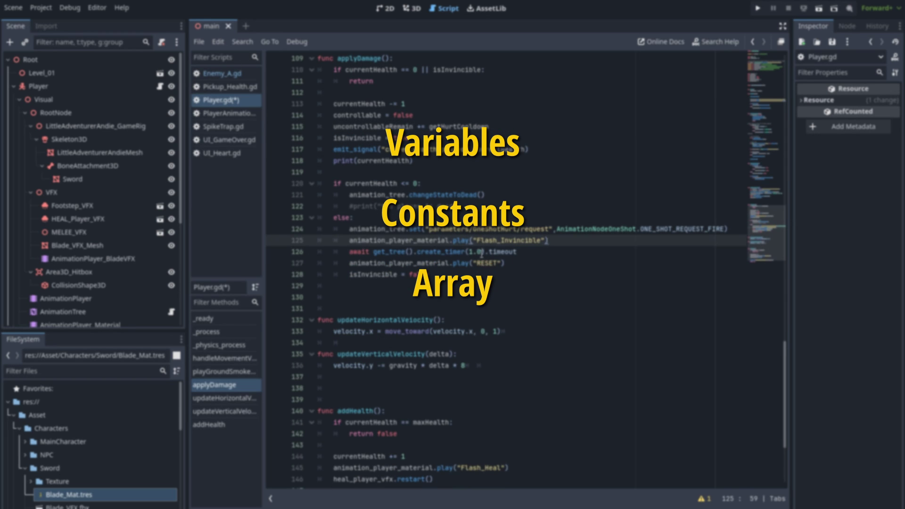
pyautogui.doubleClick(481, 252)
pyautogui.write('2.0')
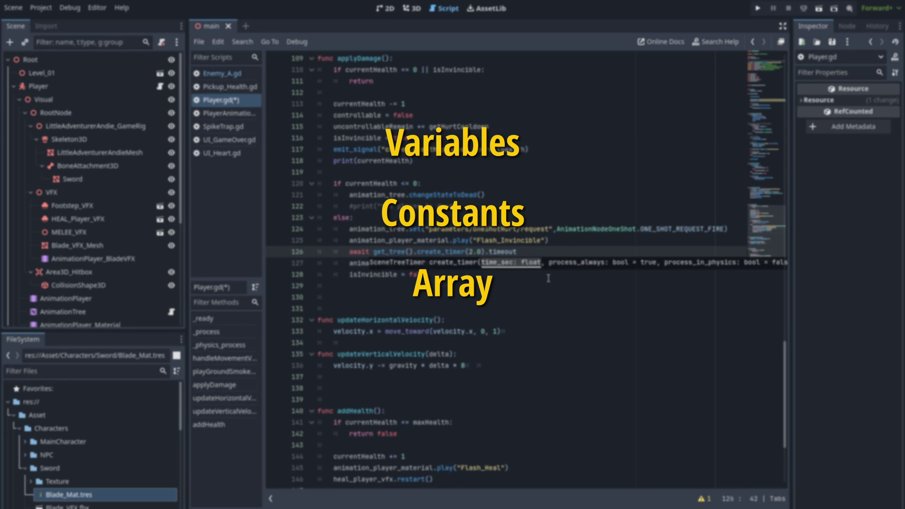
pyautogui.click(334, 286)
pyautogui.click(231, 333)
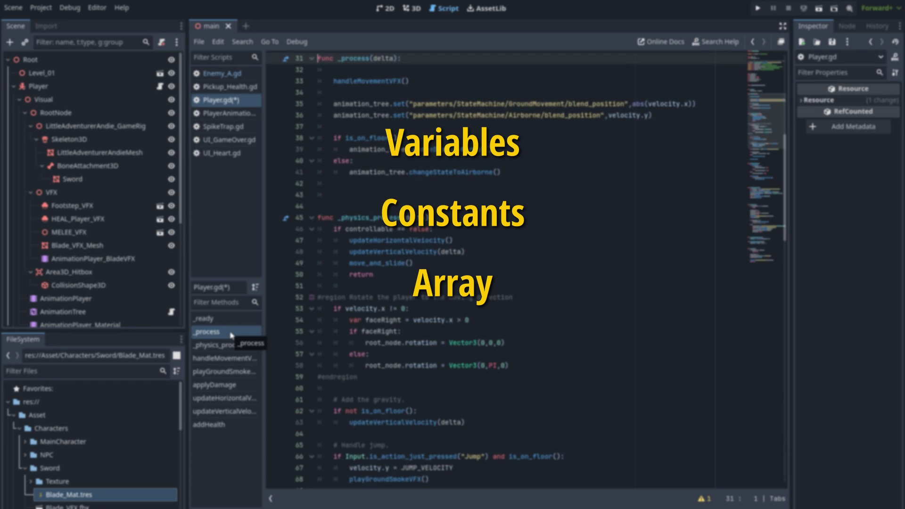
pyautogui.click(767, 107)
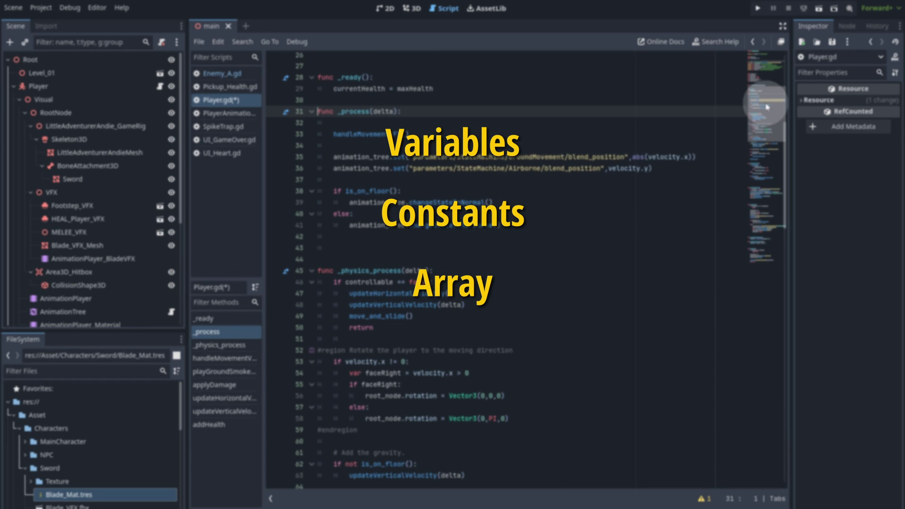
# In _process, return early when currentHealth <= 0, then begin 'if controllable == false &&'.
pyautogui.click(410, 134)
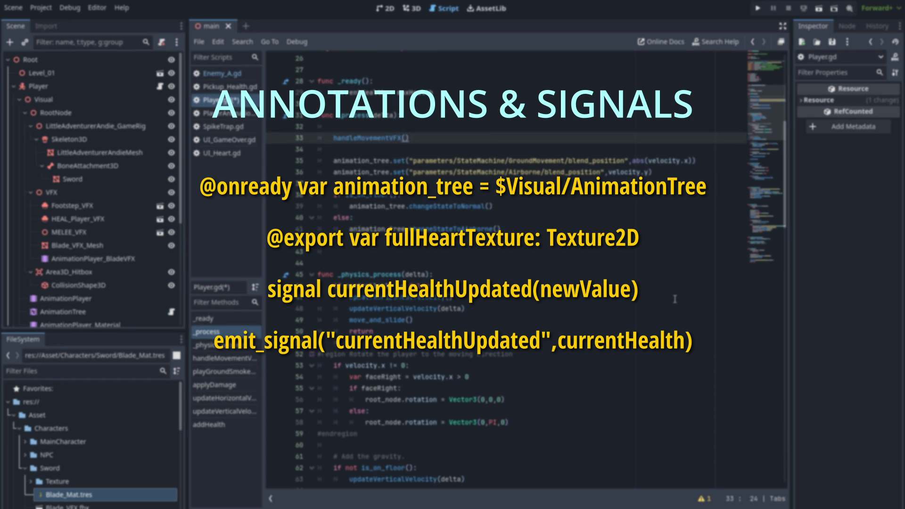
pyautogui.press('Return')
pyautogui.press('Return')
pyautogui.write('if currentHealth <= 0:')
pyautogui.press('Return')
pyautogui.write('return')
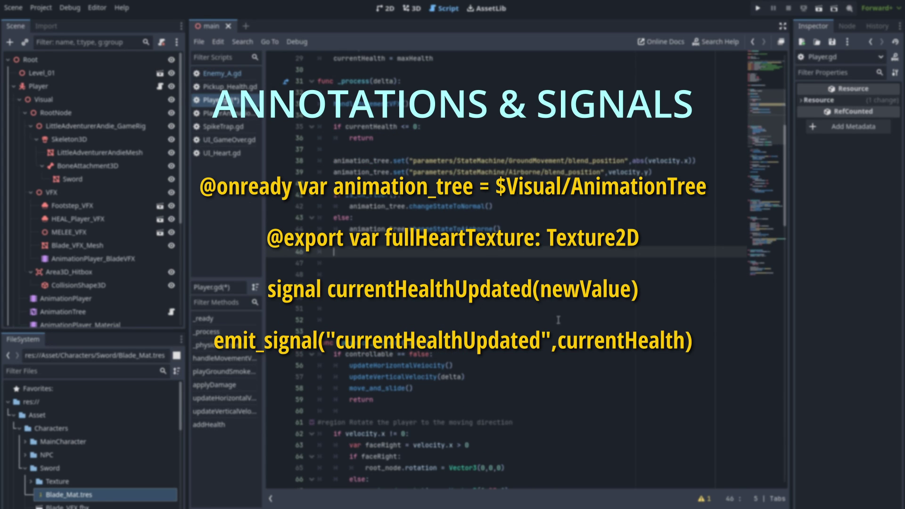
pyautogui.write('if controllable == false &&')
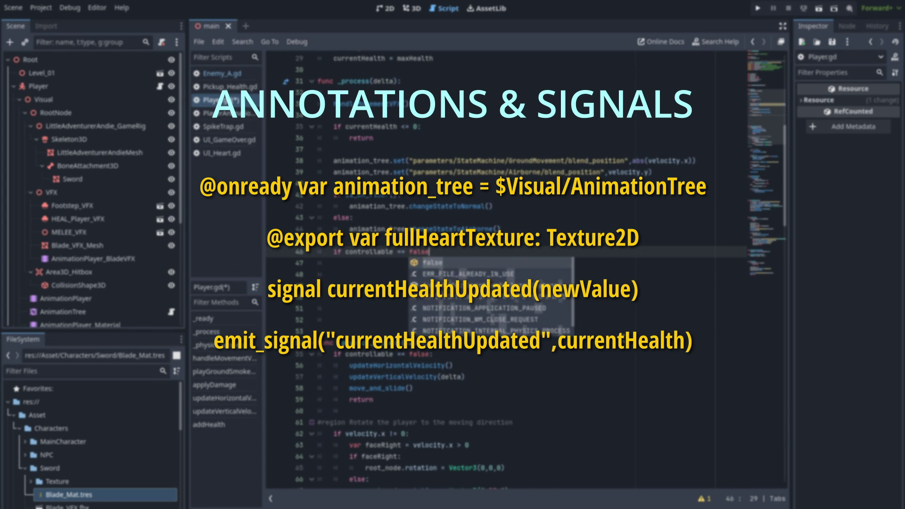